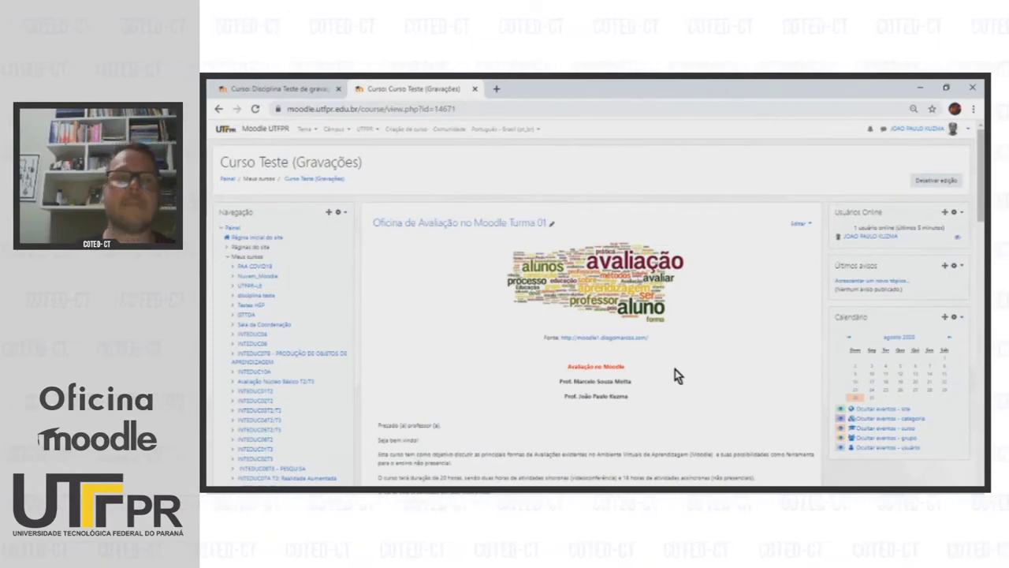
Step: Add a Wiki activity to Tópico 1 of the course Disciplina Teste de gravações 2
key("ctrl+Tab")
left_click(905, 292)
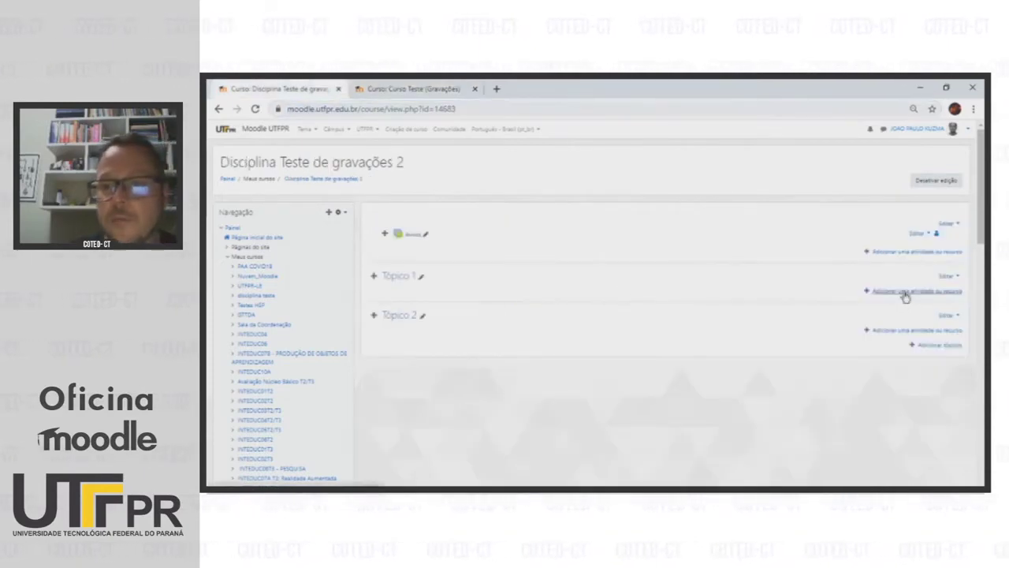
left_click_drag(581, 202, 555, 335)
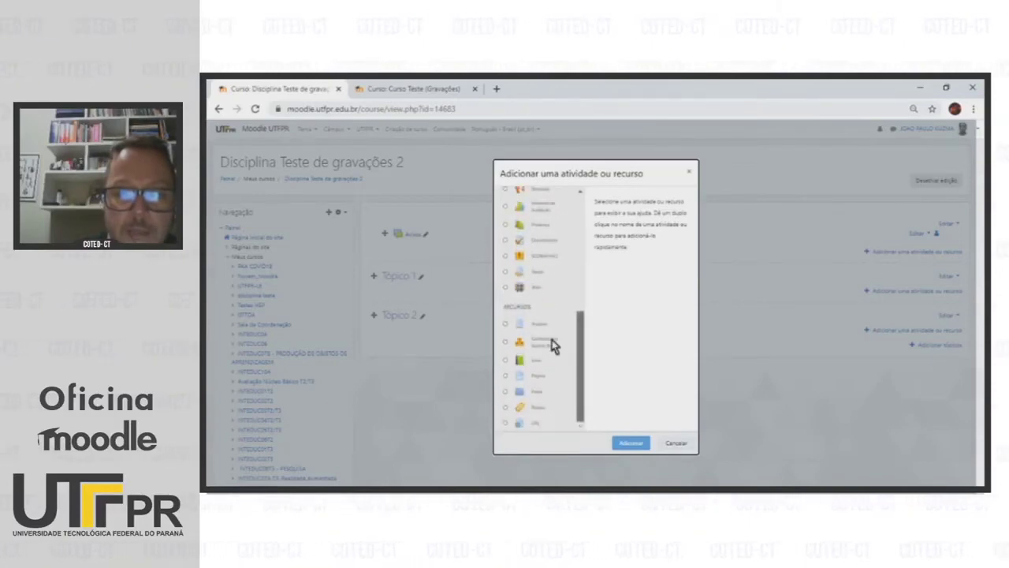
left_click(506, 289)
left_click(623, 441)
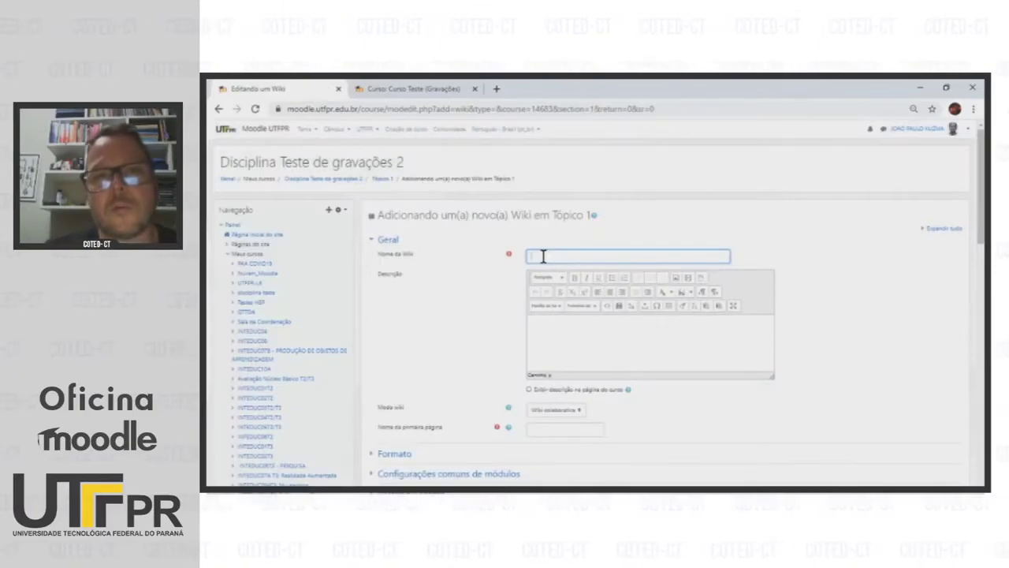
Step: Name the new wiki "Conhecendo o Moodle" and leave its description empty
type("C")
key("Caps_Lock")
type("olabo")
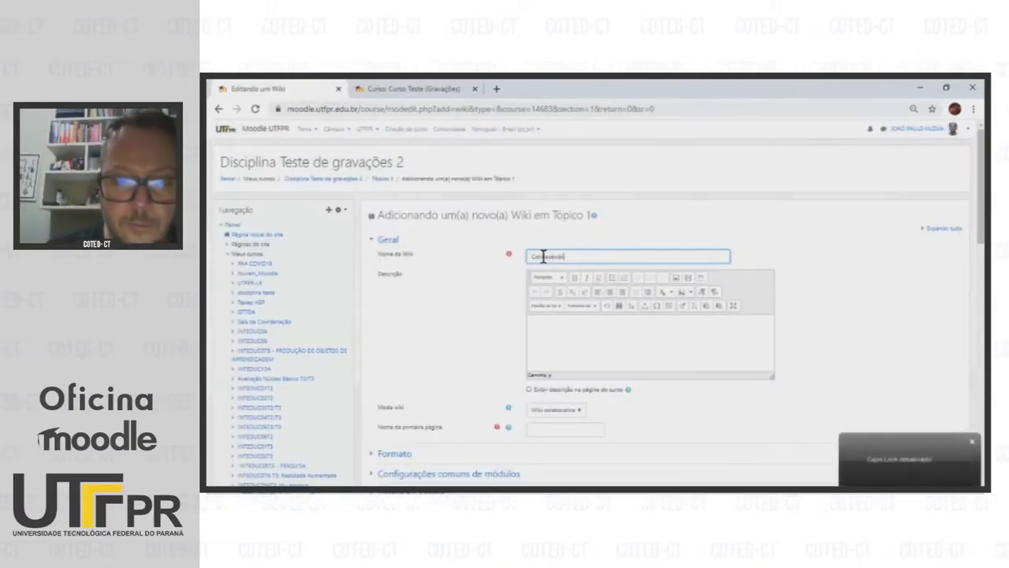
type("rativoMoodle")
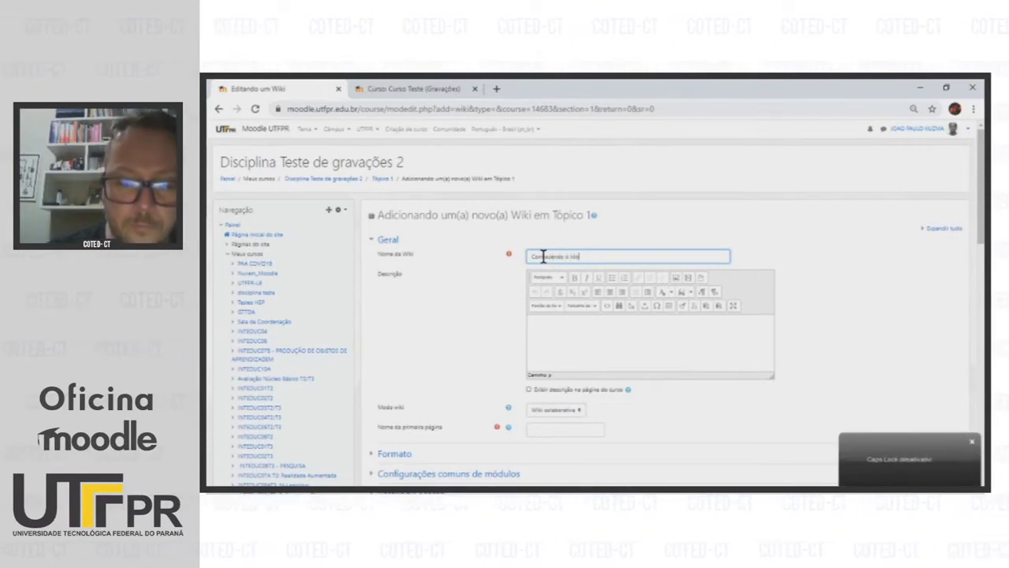
left_click(566, 329)
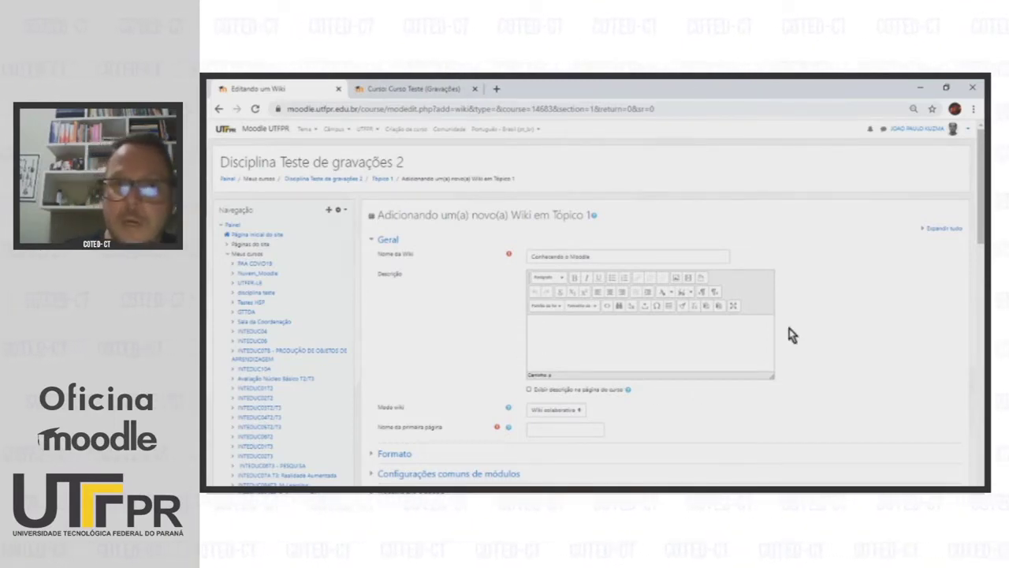
Step: Name the wiki's first page "Definições"
scroll(790, 328, "down", 5)
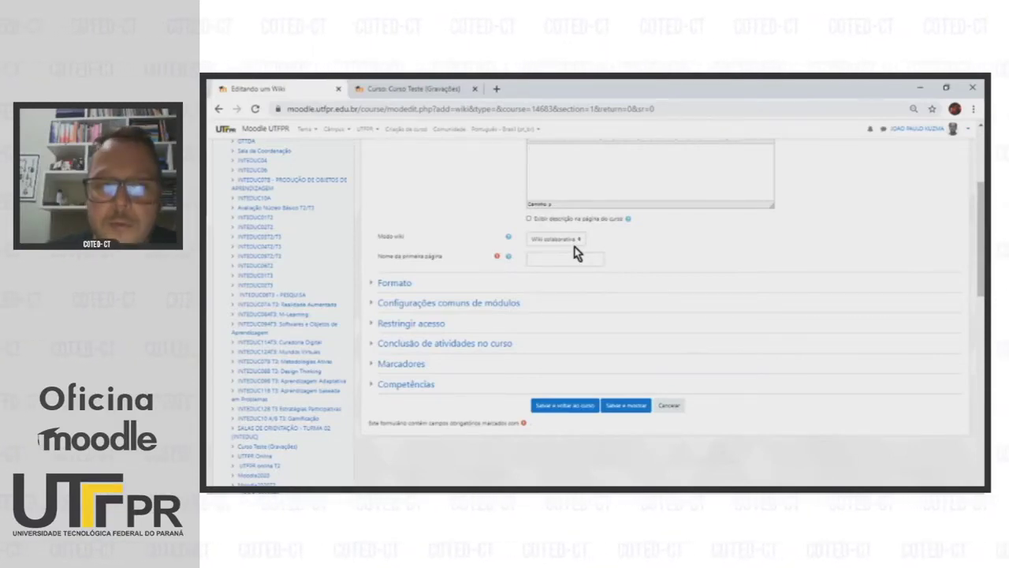
left_click(544, 257)
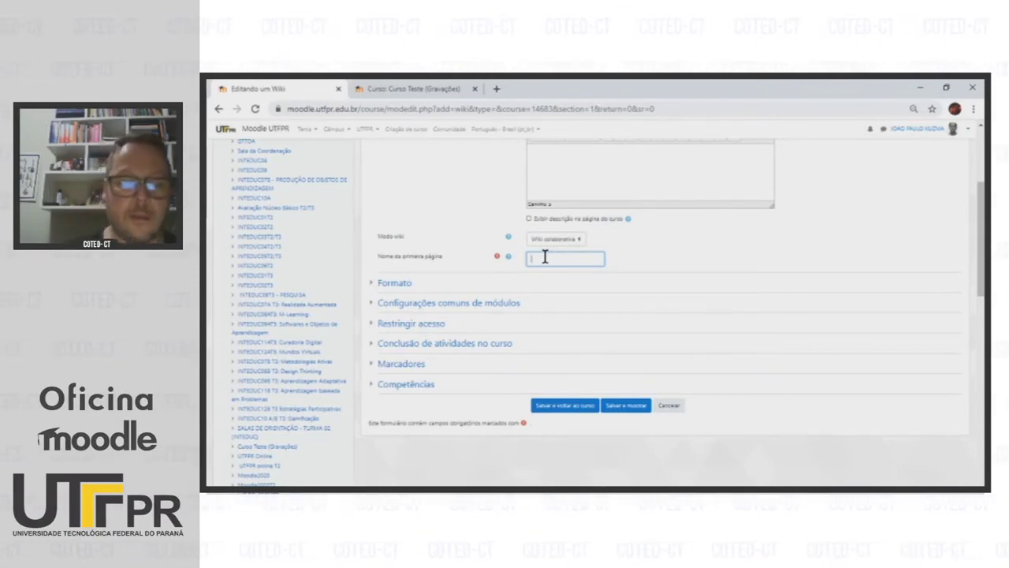
type("D")
key("Caps_Lock")
type("efi")
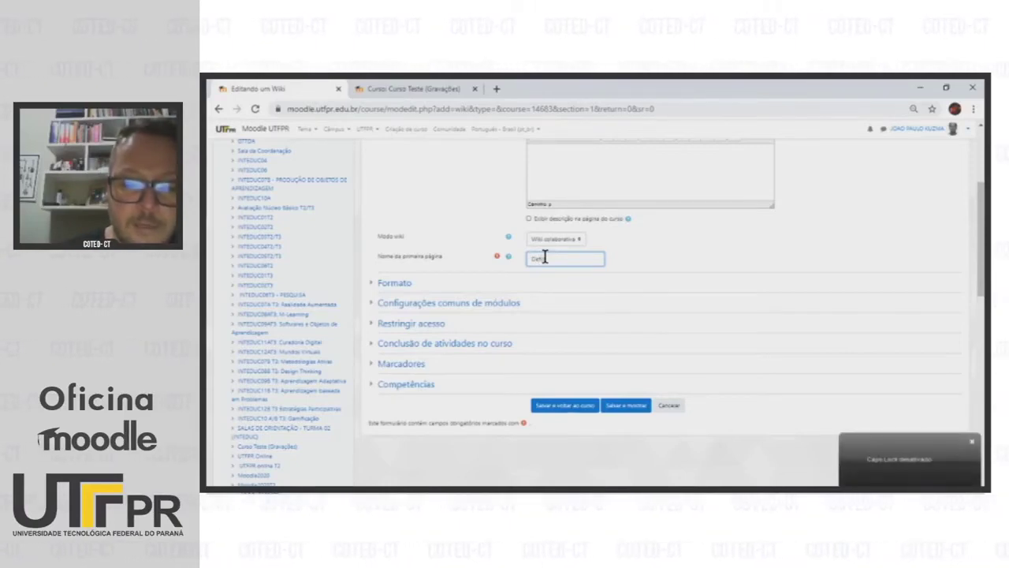
type("nições")
Step: Expand the wiki's Formato settings and keep HTML as the default format
scroll(457, 245, "down", 1)
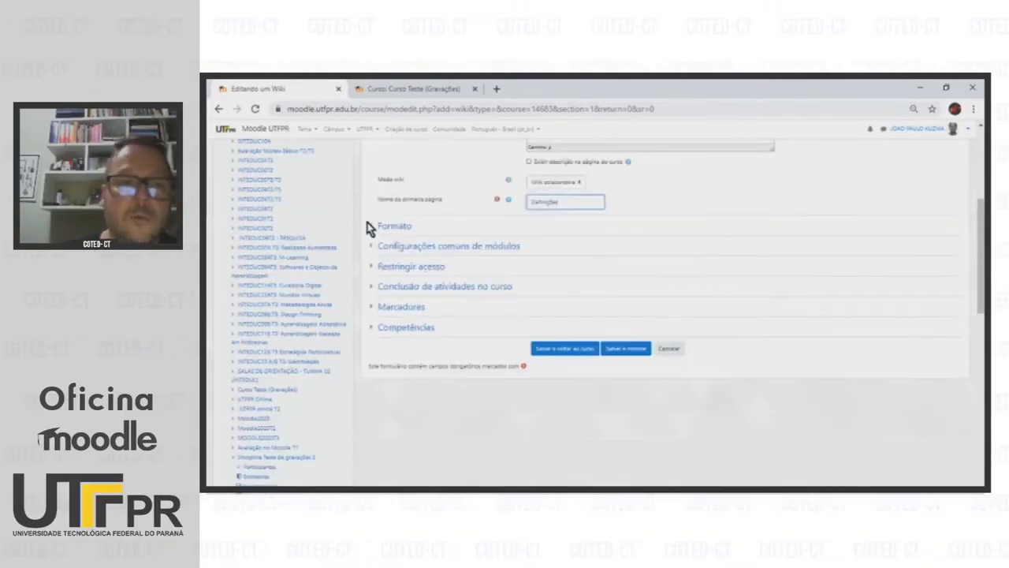
left_click(374, 227)
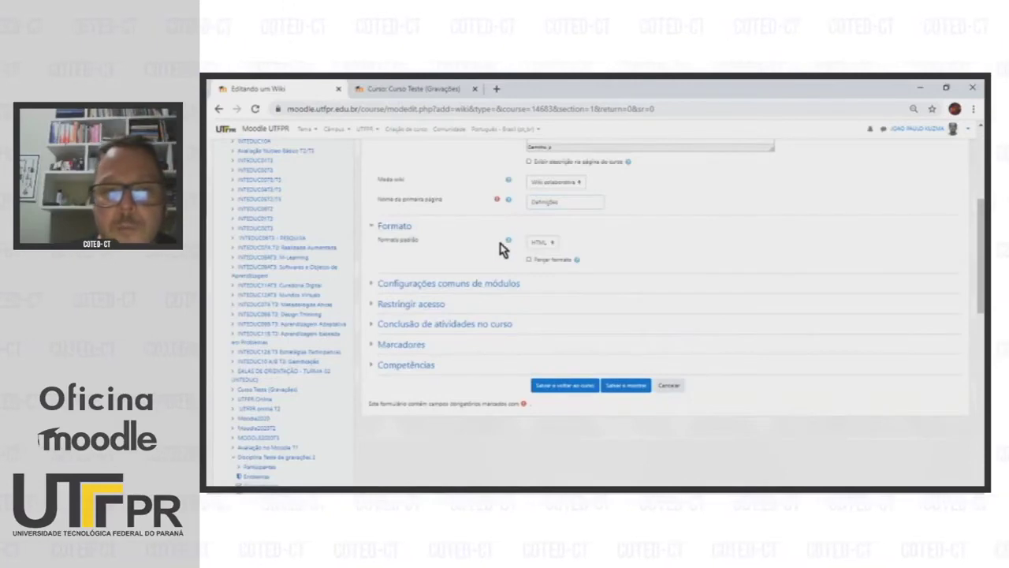
left_click(552, 250)
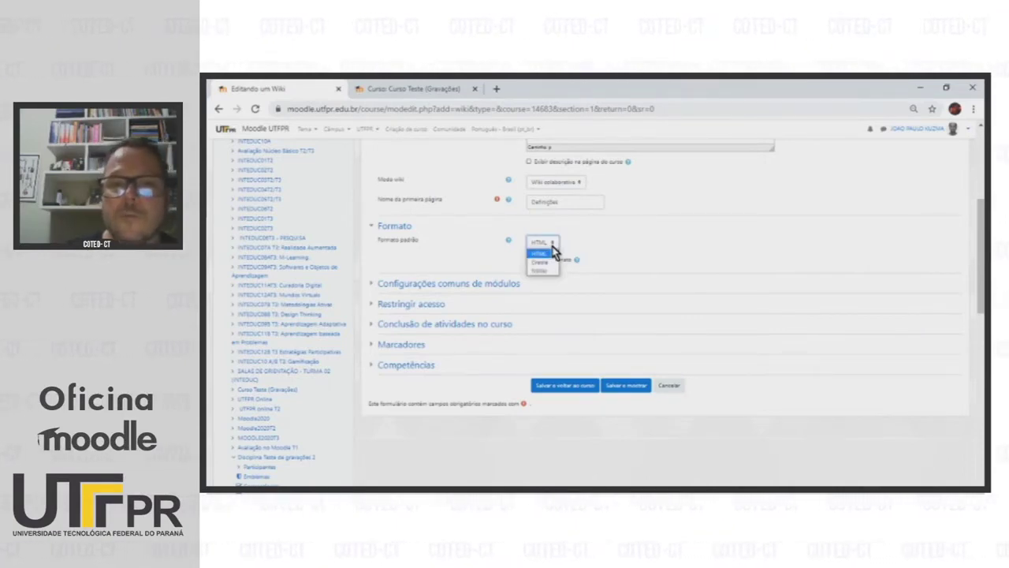
left_click(555, 252)
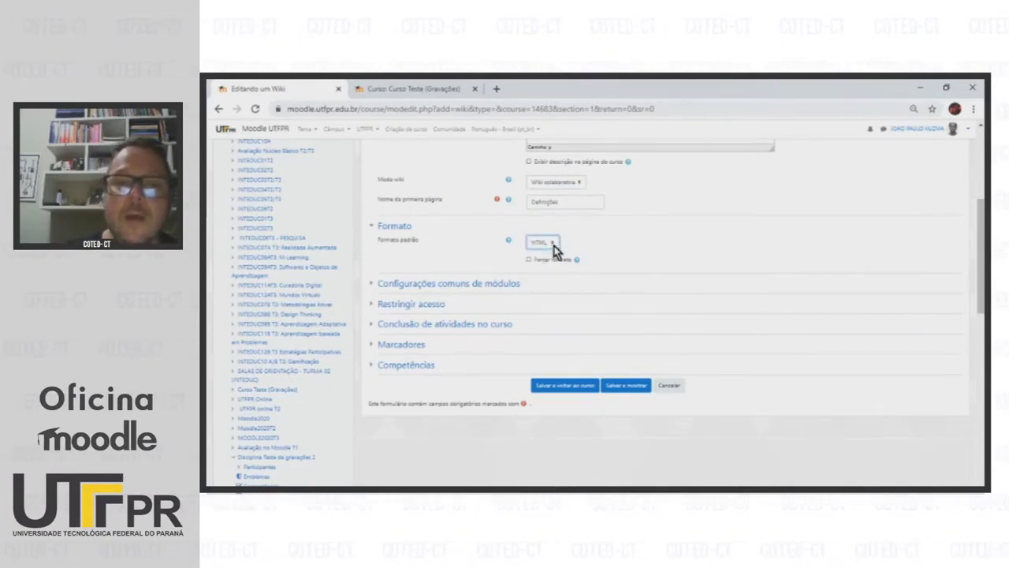
Step: Save and display the wiki, and create its "Definições" page in HTML format
scroll(553, 245, "up", 3)
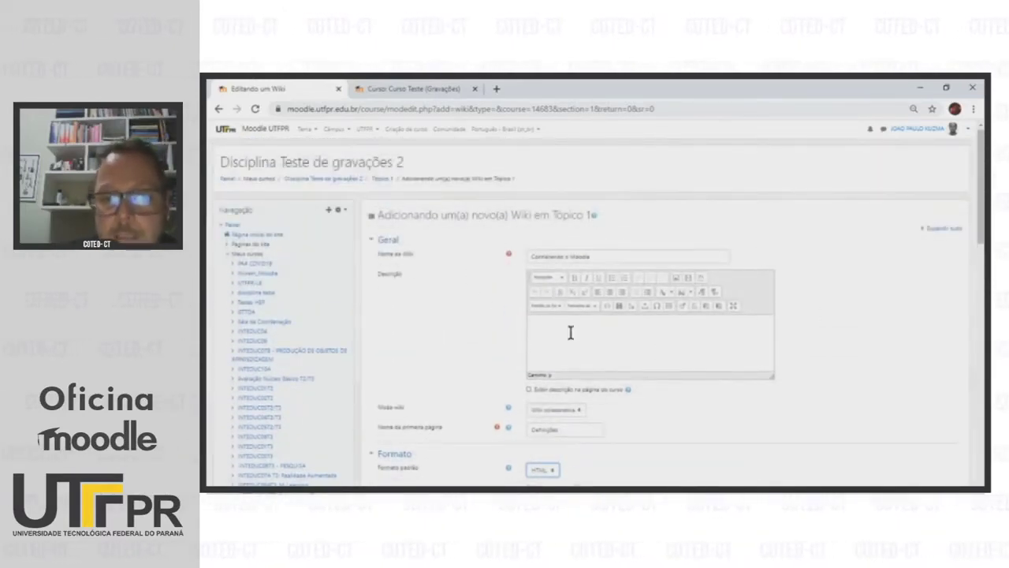
scroll(572, 334, "down", 3)
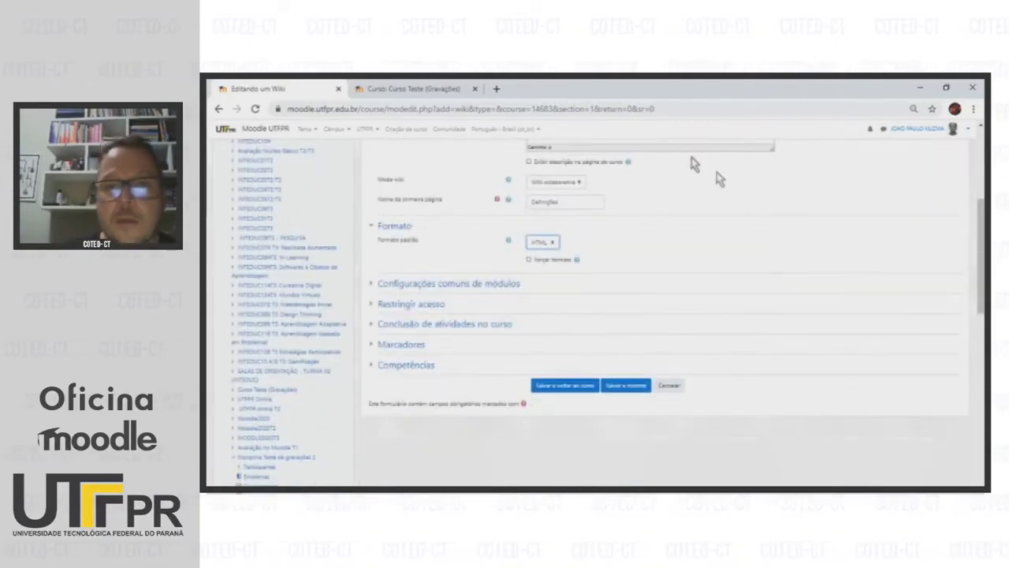
left_click(627, 385)
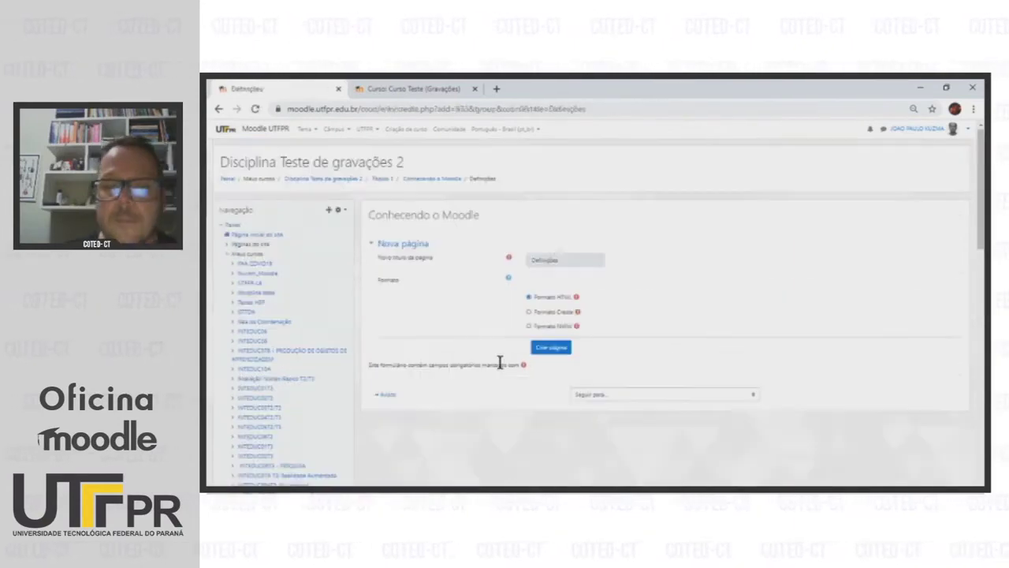
left_click(555, 354)
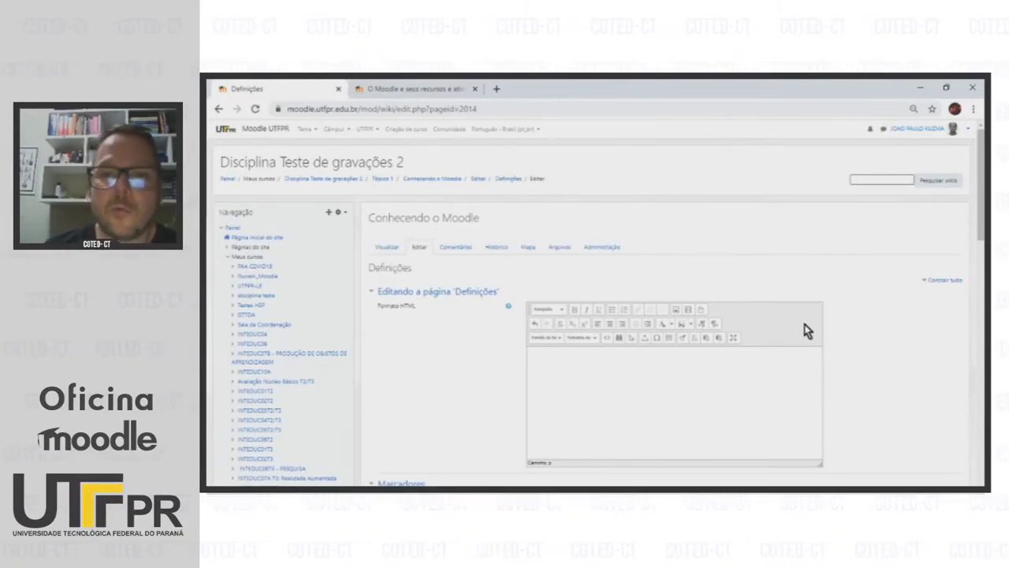
Step: Paste the Moodle definition with its bracketed resource names into the Definições page, leave out the final classifications paragraph, and save the page
scroll(478, 379, "down", 2)
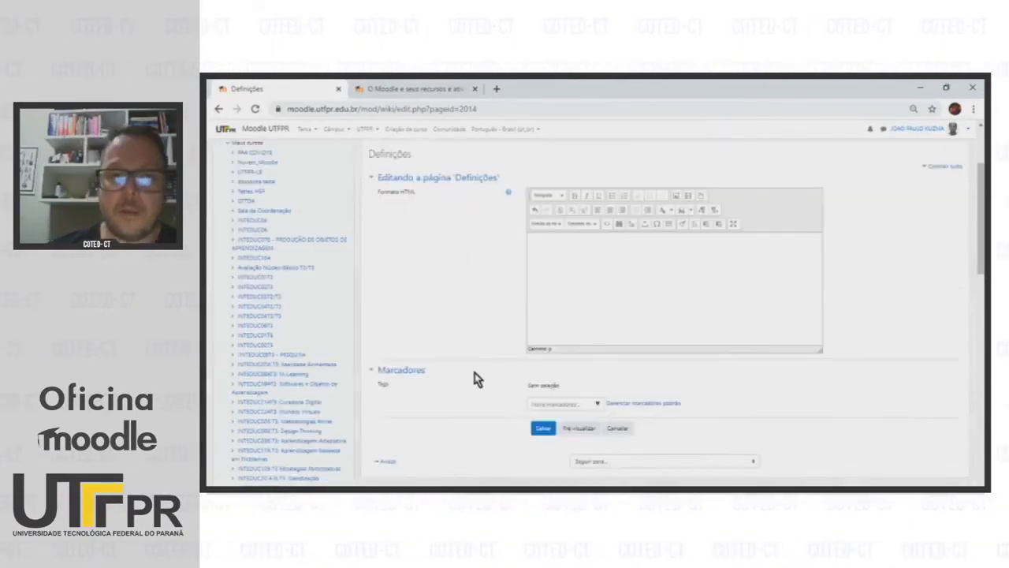
left_click(619, 274)
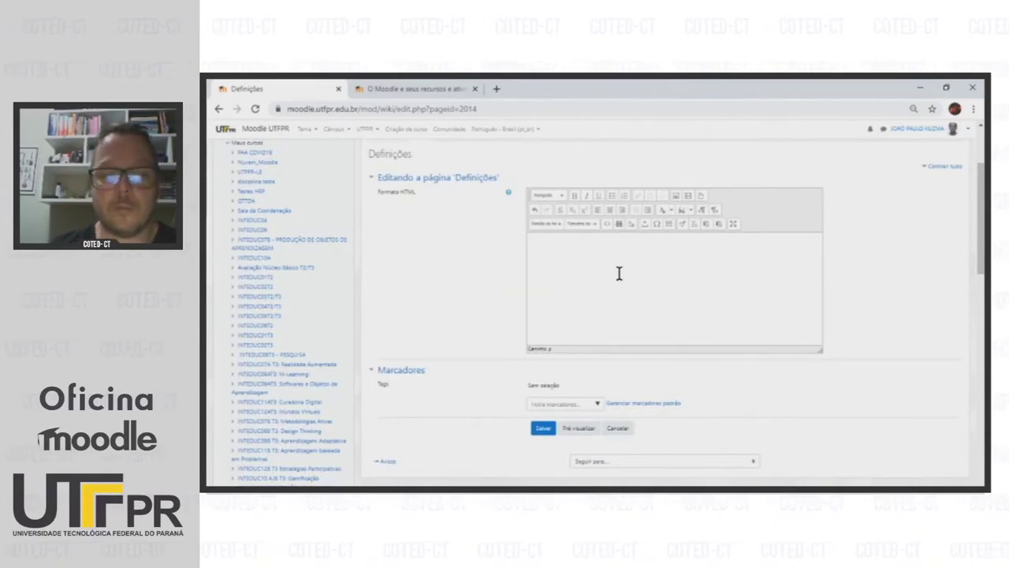
key("ctrl+v")
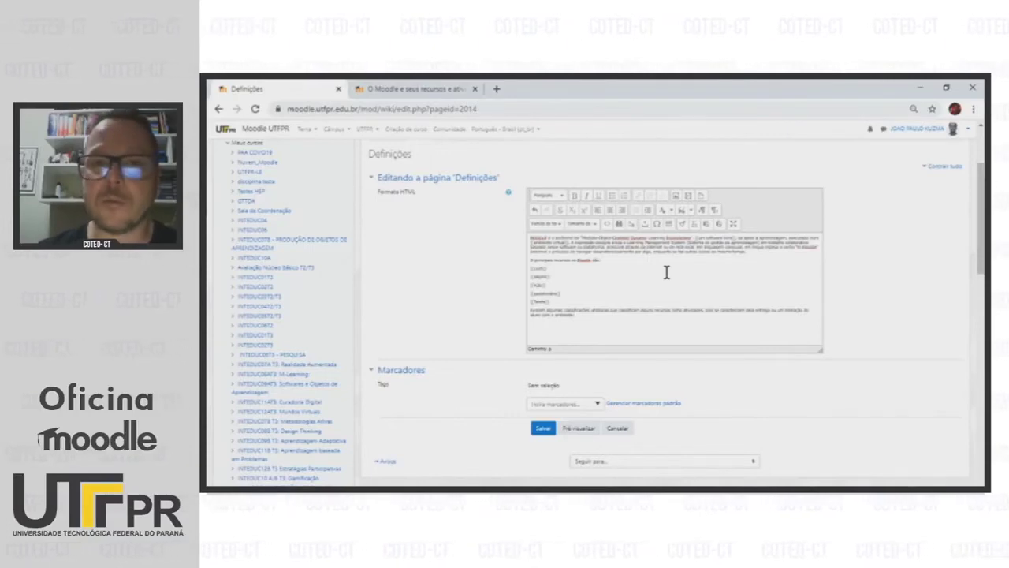
key("ctrl+z")
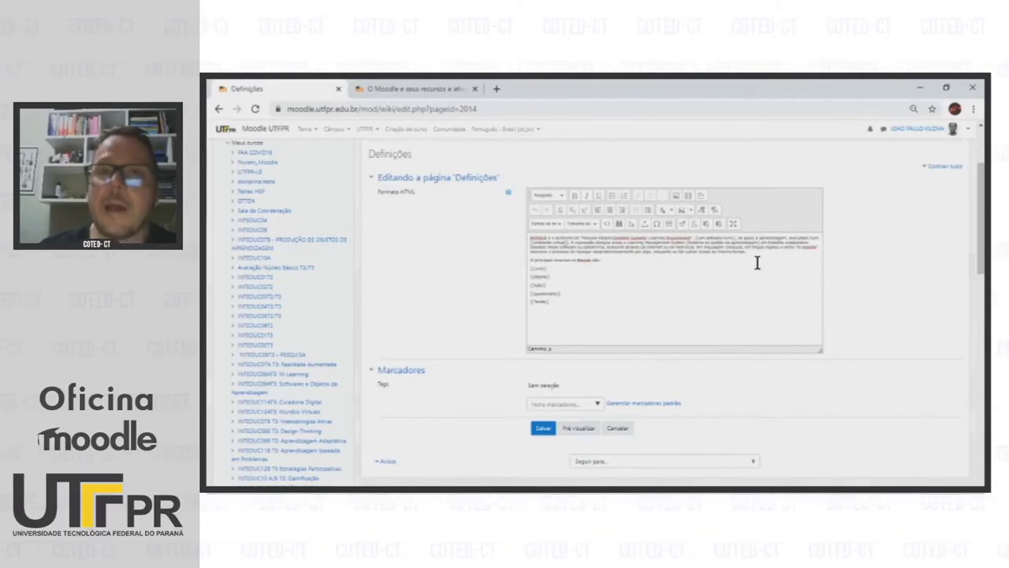
left_click(543, 429)
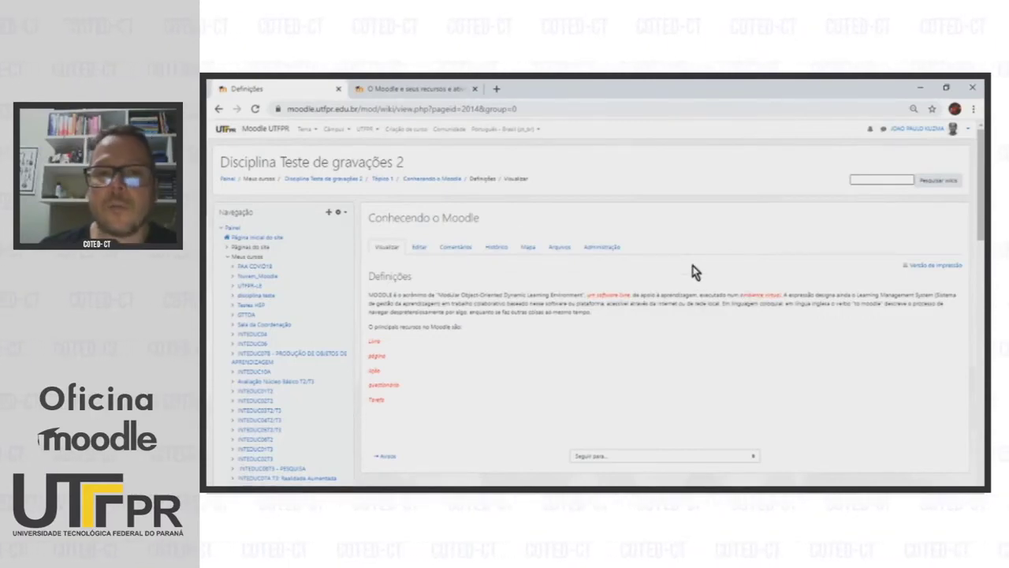
Step: Preview the new-page form behind the Livro link and go back without creating the page
left_click(375, 344)
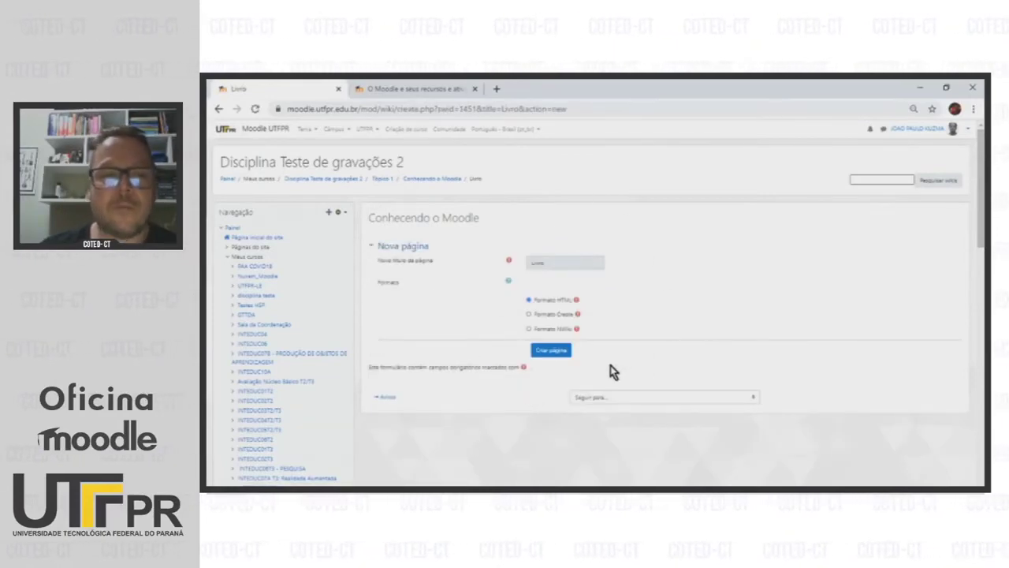
left_click(218, 108)
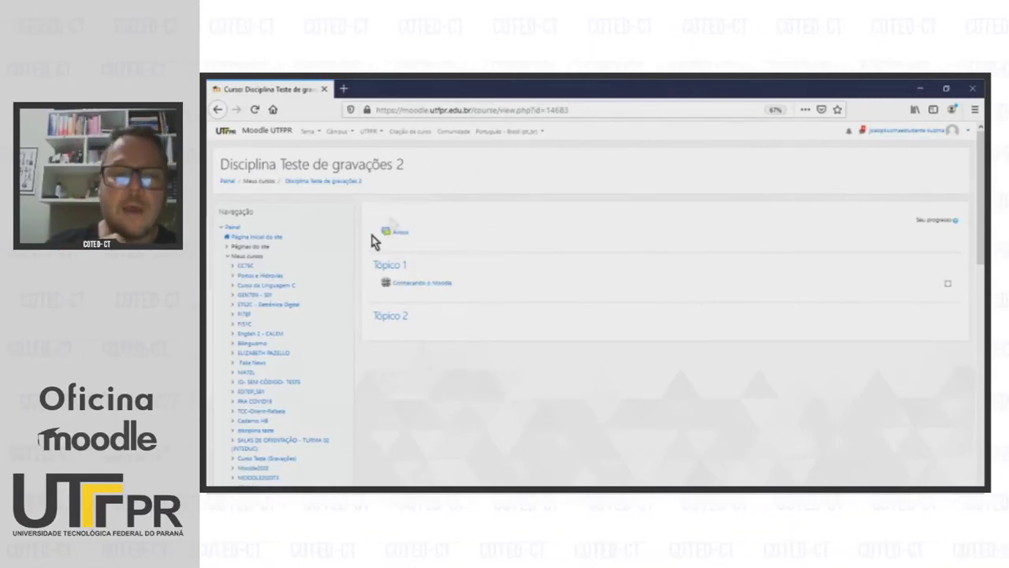
Step: In the student's Firefox session, open the Conhecendo o Moodle wiki and create the "Livro" page from its link in HTML format
left_click(425, 283)
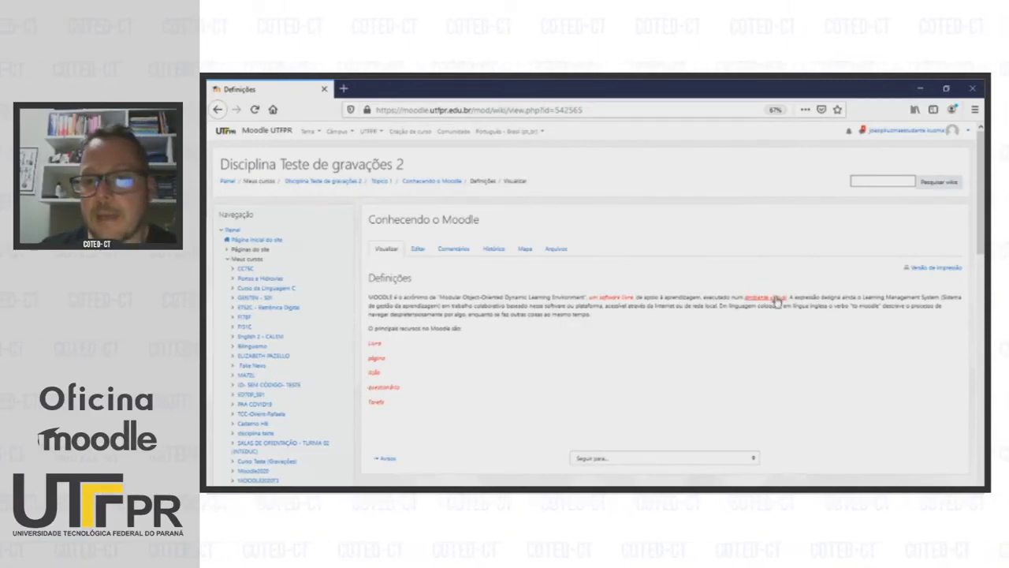
left_click(375, 344)
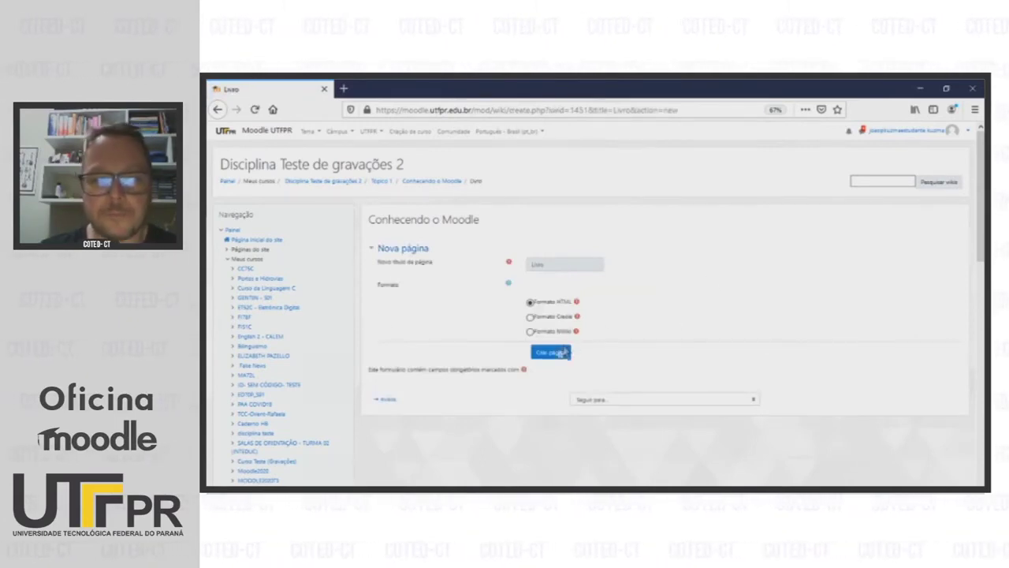
left_click(552, 352)
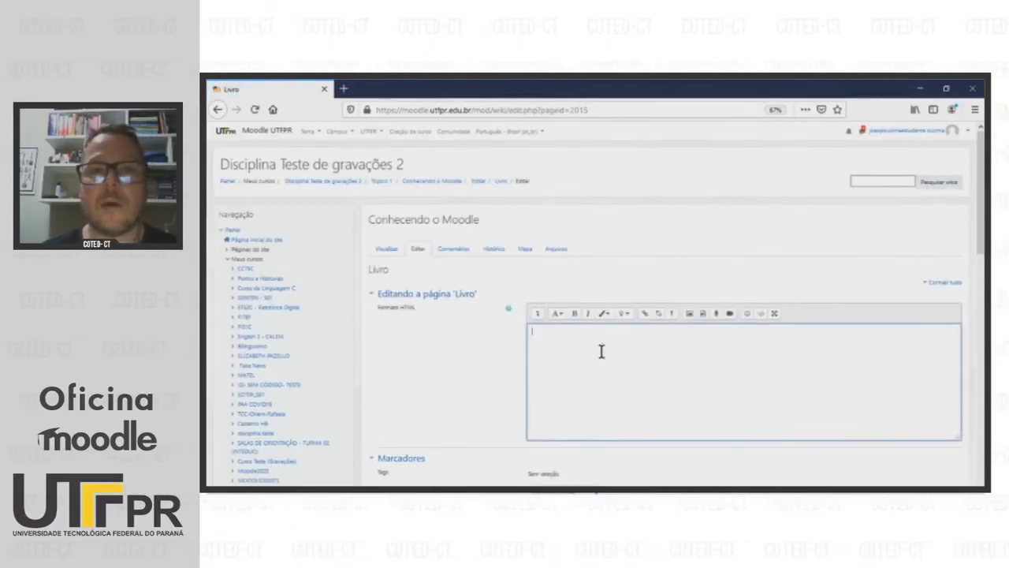
Step: Fill the Livro page with the paragraph beginning "O recurso Livro tem por objetivo disponibilizar materiais" and save it
type("O recurso Livro tem por objetivo disponibilizar materiais, podendo ser apresentado em várias páginas, podendo ter capítulos e subcapítulos. Livros podem conter tanto arquivos de mídia como textos e são ideais para exibir grandes quantidades de informação que pode ficar organizada em seções.")
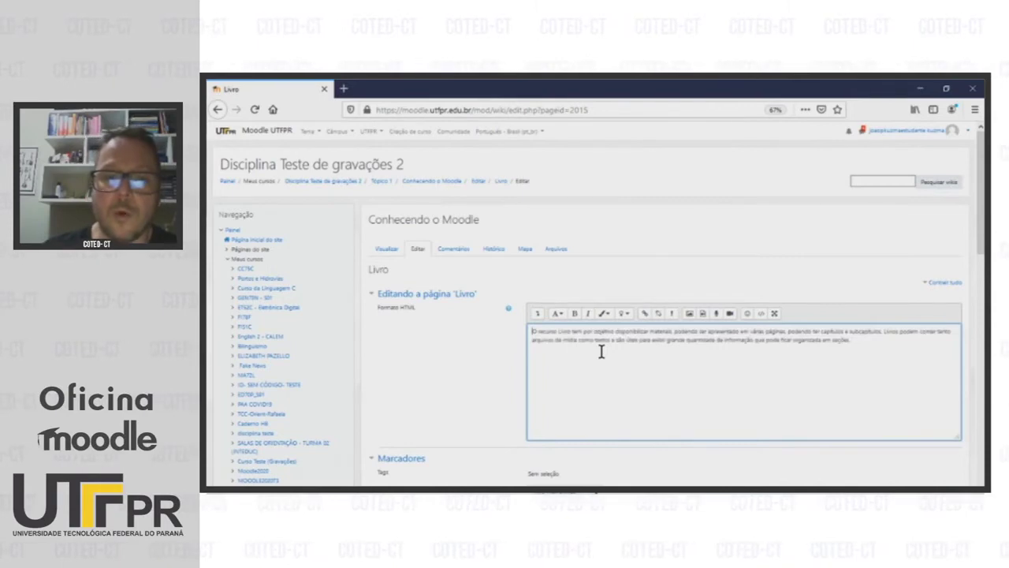
scroll(601, 351, "down", 1)
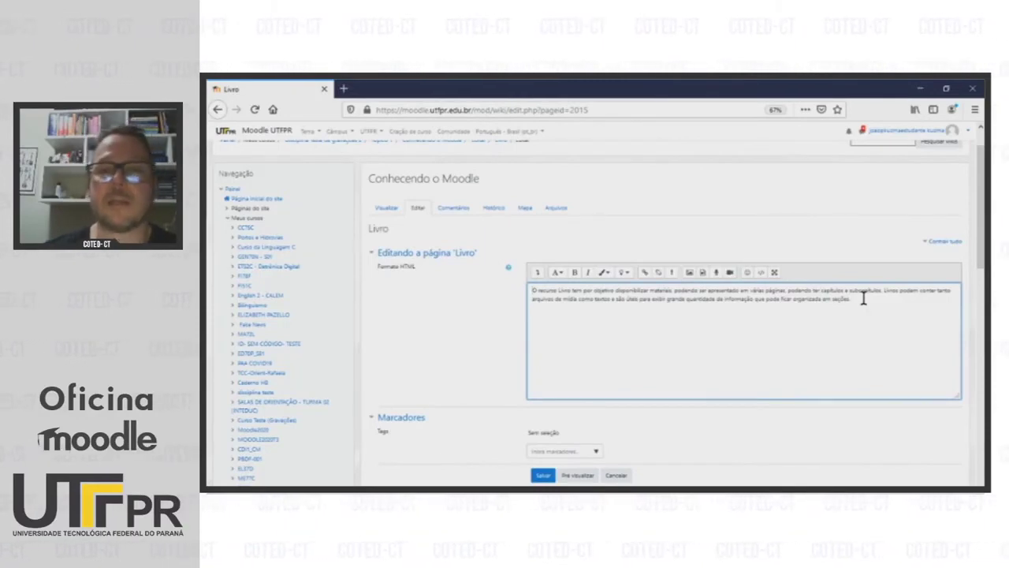
scroll(864, 298, "down", 3)
left_click(542, 396)
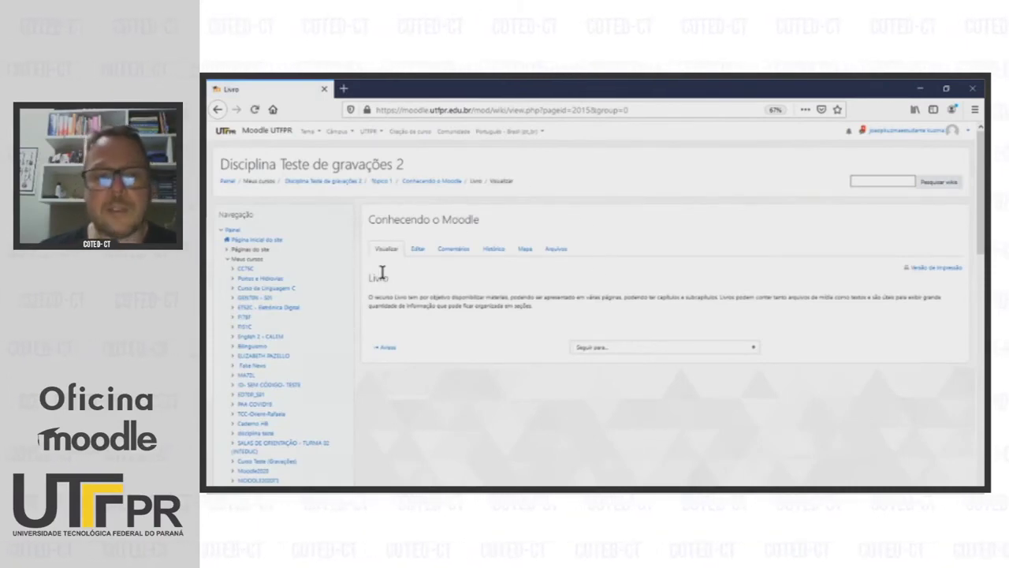
Step: View the wiki map's page list, return to the Definições page and check its Livro link
left_click(527, 251)
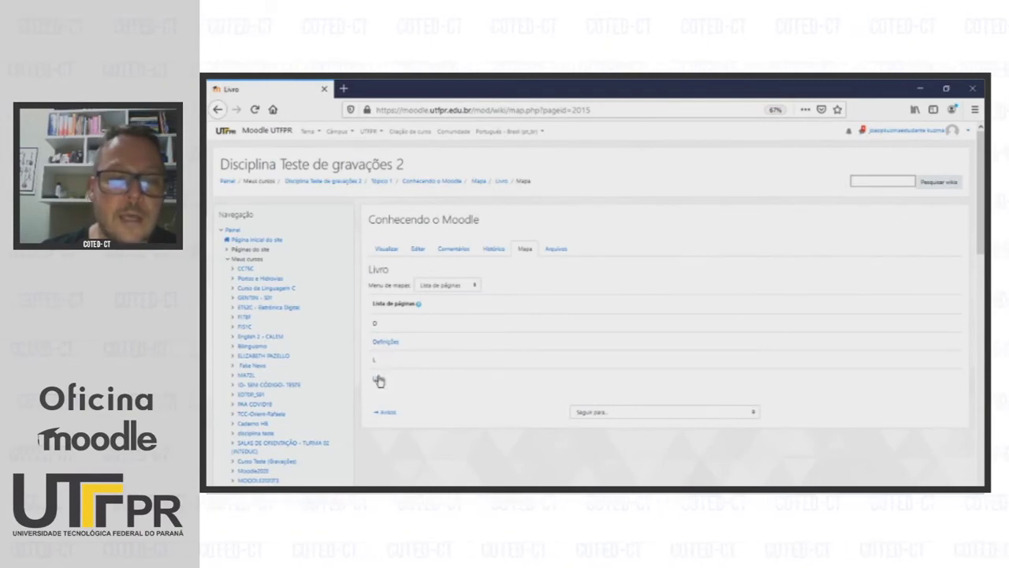
left_click(381, 343)
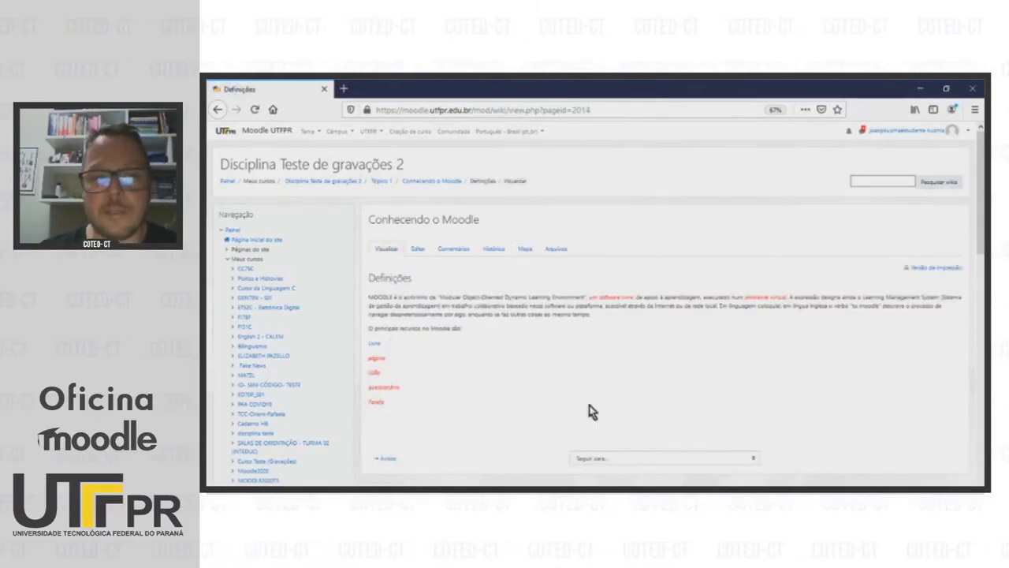
left_click(375, 348)
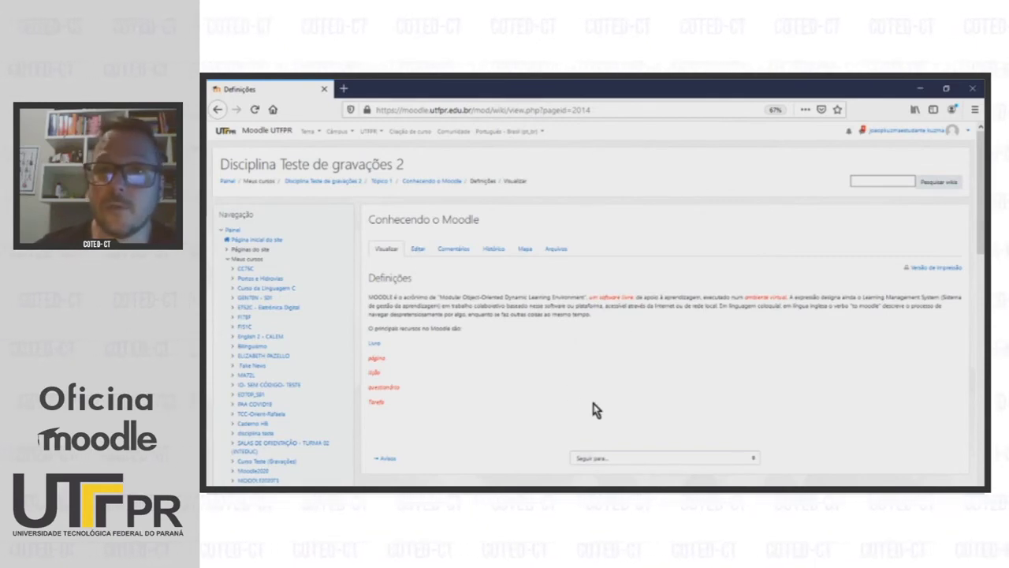
Step: Edit the Definições page, adding a paragraph after the Tarefa link that begins "Existem algumas classificações utilizadas que classificam alguns recursos como atividades"
left_click(416, 249)
left_click(580, 344)
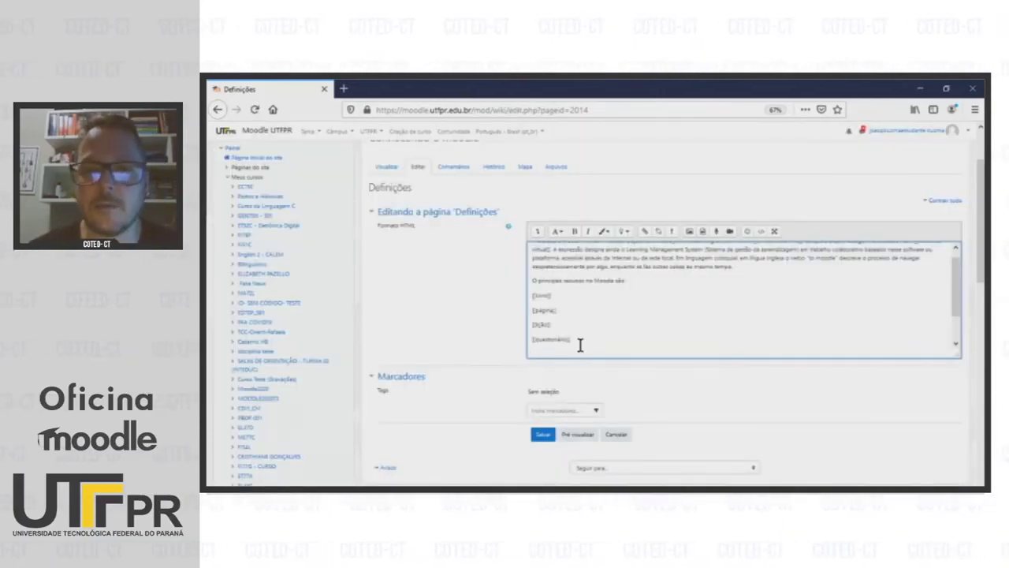
type("[[Tarefa]] Existem algumas classificações utilizadas que classificam alguns recursos como atividades, pois se caracterizam pela entrega ou um interação do aluno com o ambiente.")
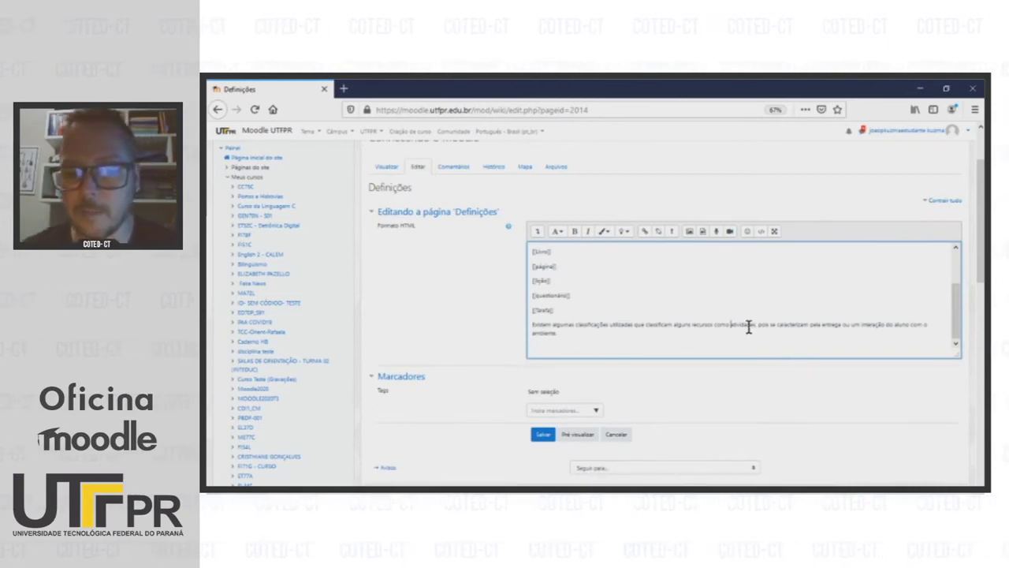
Step: Make "atividades" in the new paragraph a wiki link with double square brackets, keep a comma after it, and save the Definições page
type("[[")
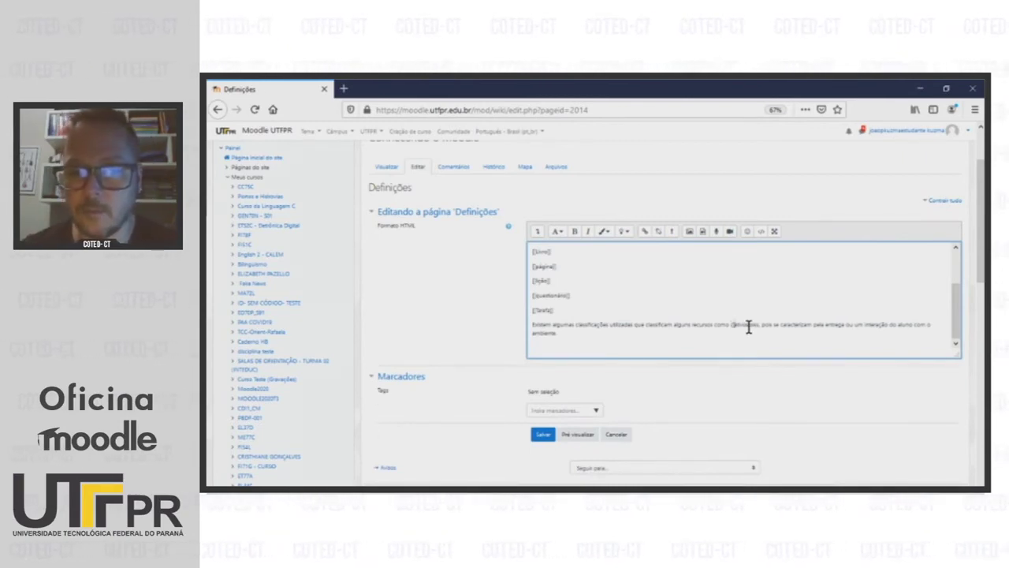
left_click(760, 325)
type("]]")
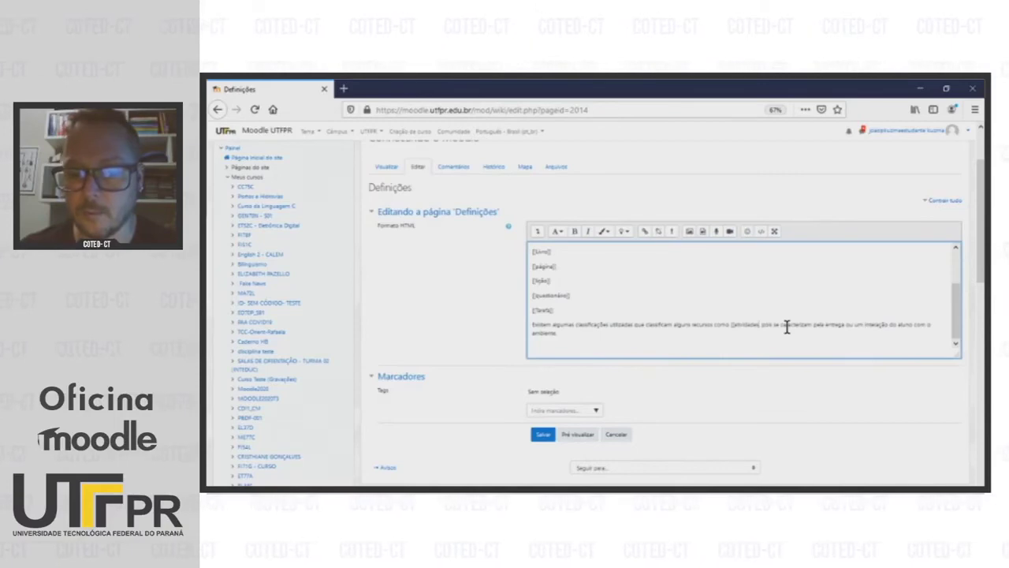
type(",")
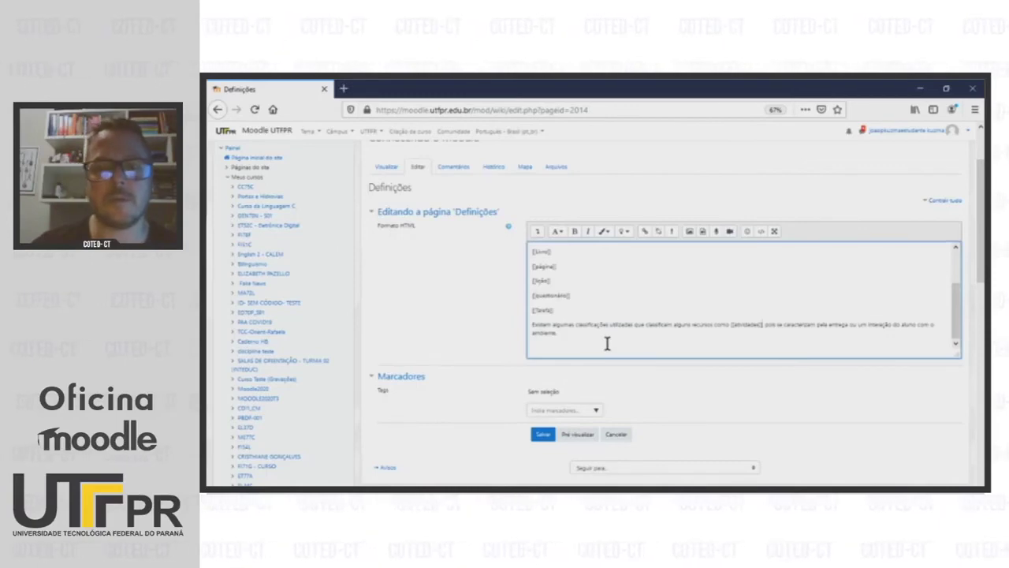
scroll(575, 340, "down", 2)
left_click(544, 353)
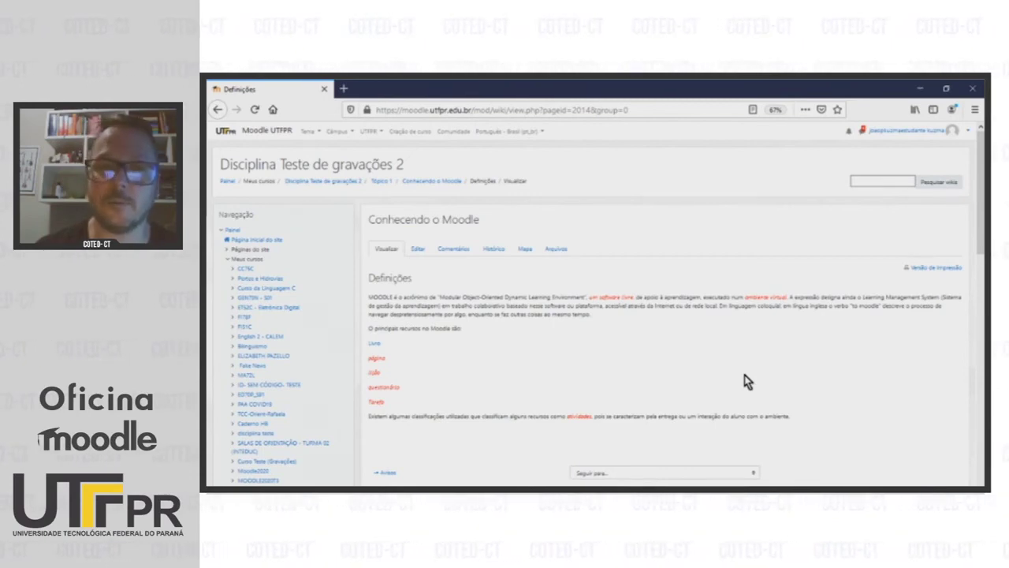
Step: Switch to the teacher's Chrome session, open Wiki Colaborativa in Curso Teste (Gravações), and view its Livro page and the map's page list
left_click(919, 88)
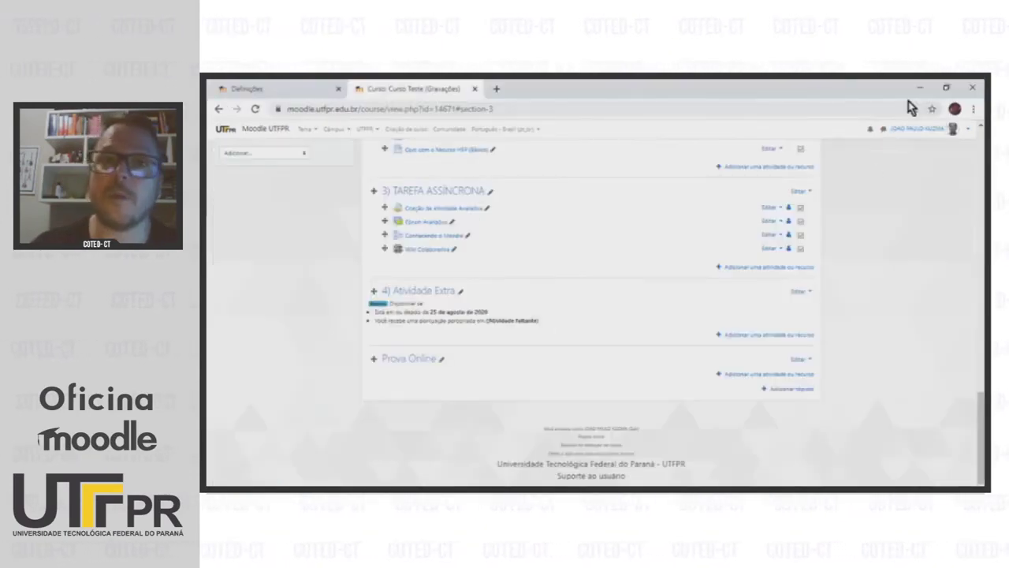
left_click(431, 250)
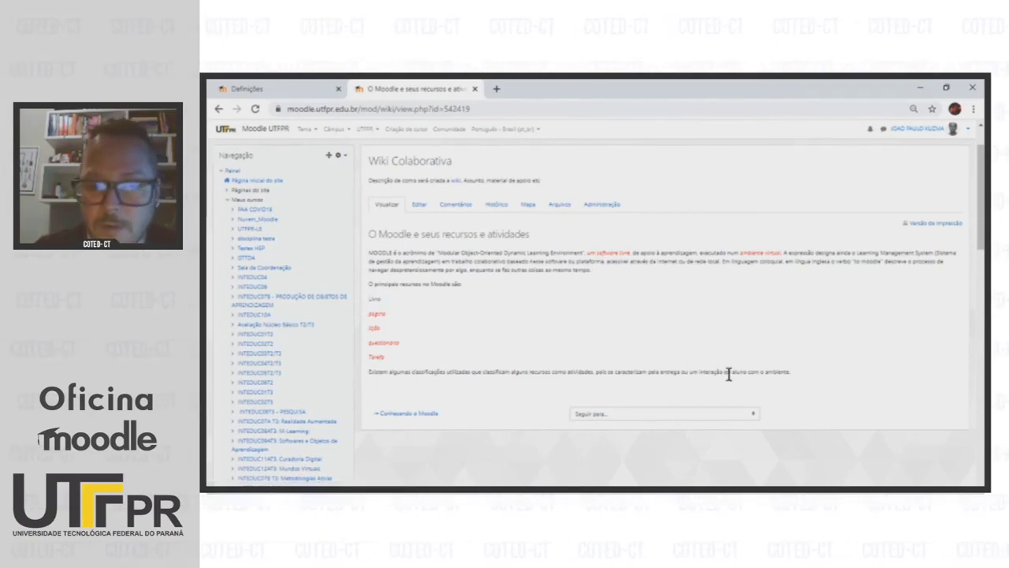
left_click(375, 302)
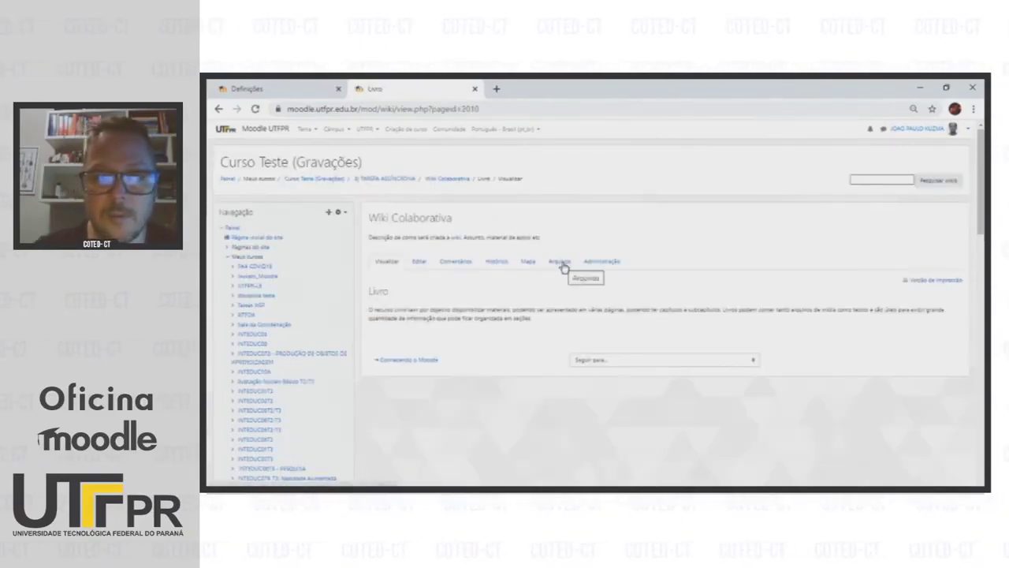
left_click(529, 263)
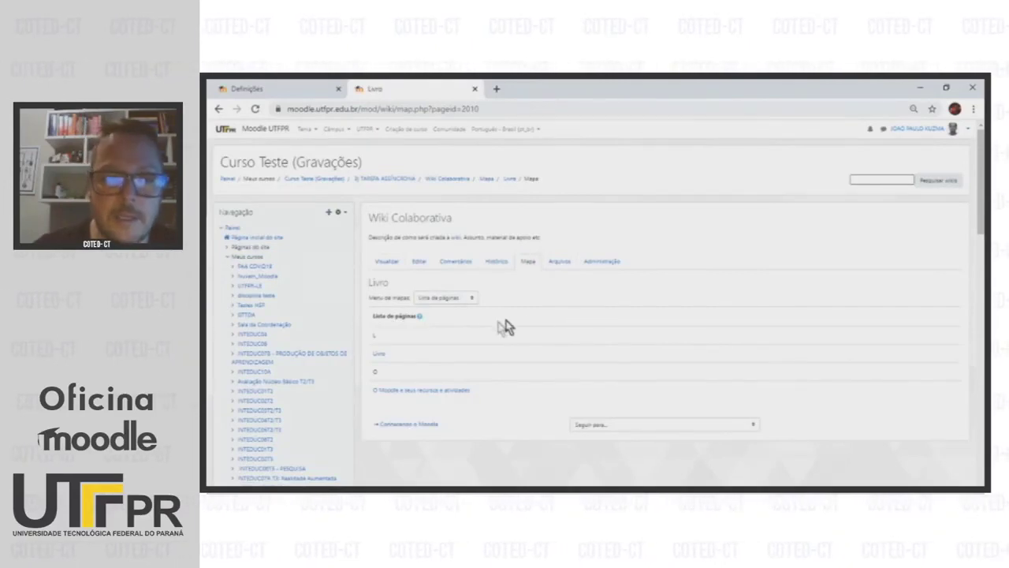
Step: Check the version history of the "O Moodle e seus recursos e atividades" page, then open the Livro page's history
left_click(445, 390)
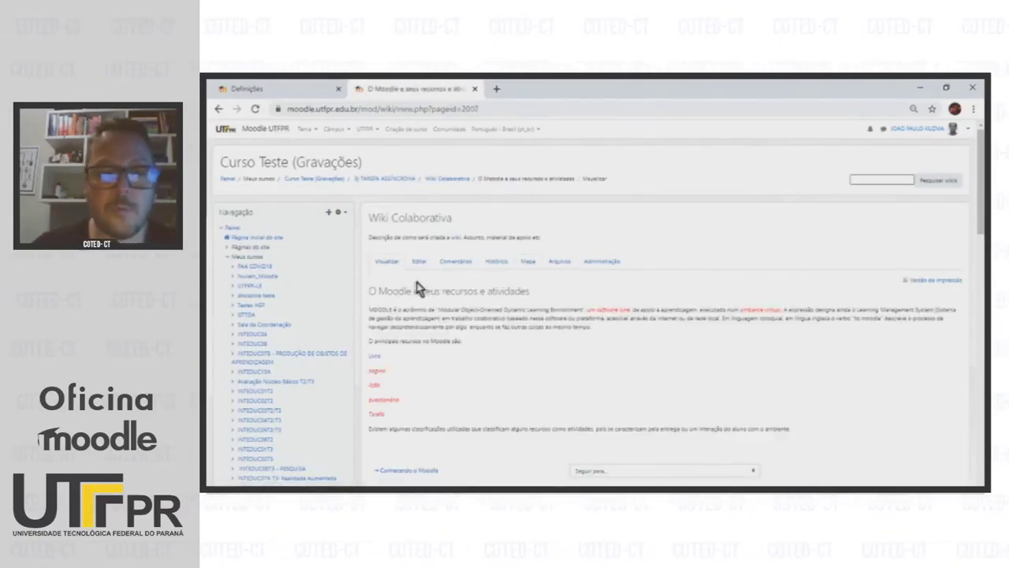
left_click(500, 265)
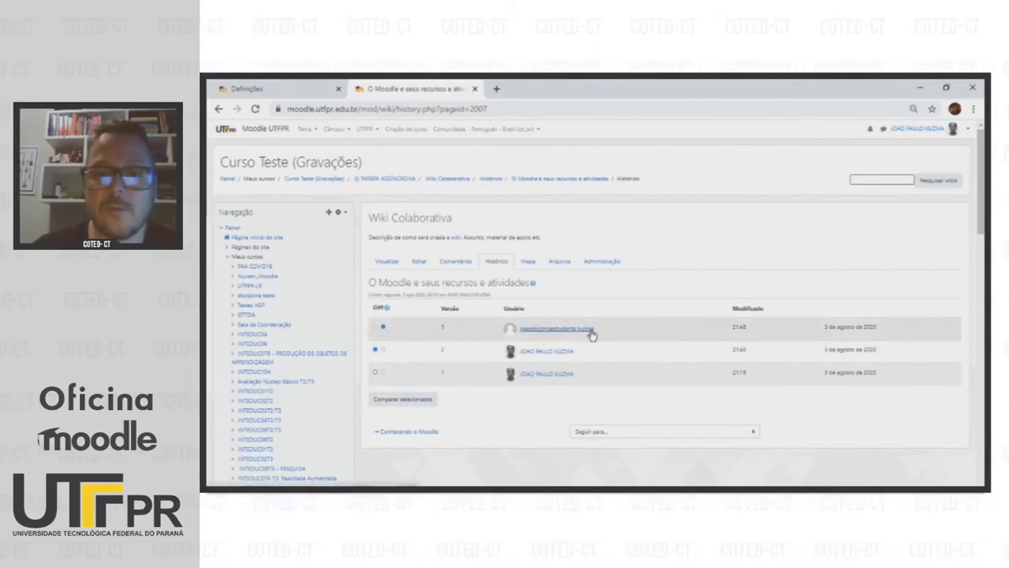
scroll(592, 332, "down", 1)
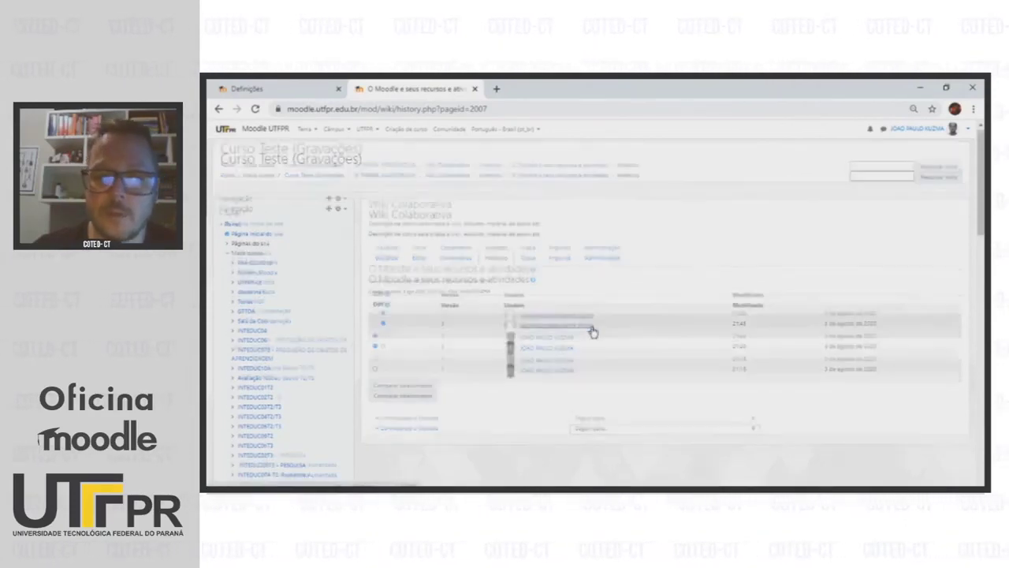
left_click(406, 345)
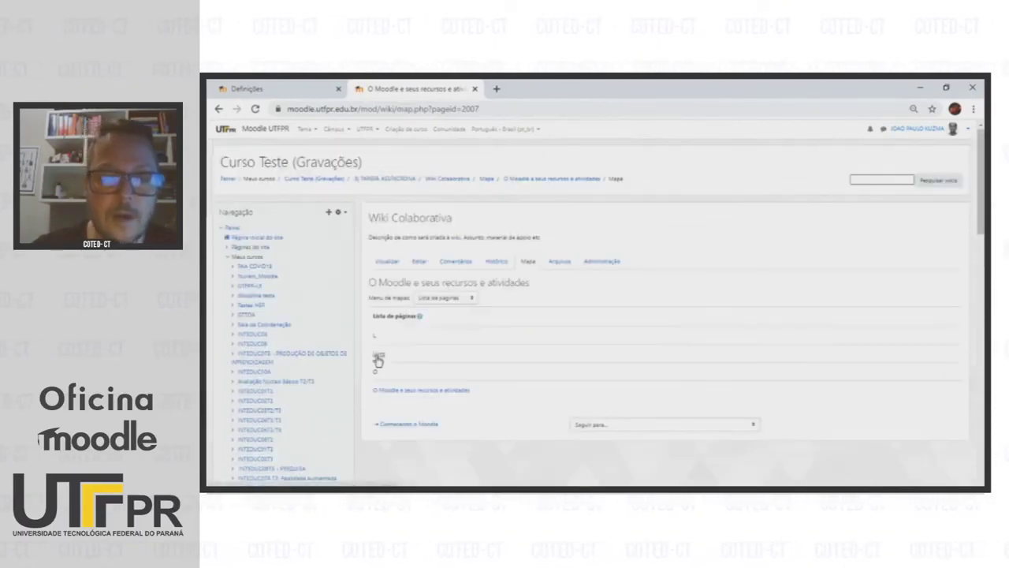
left_click(378, 359)
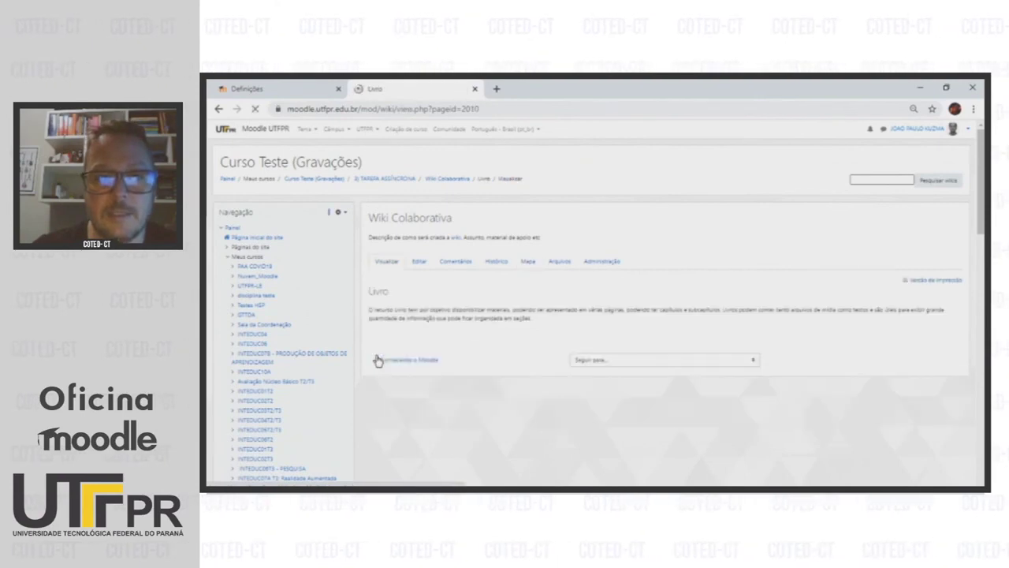
left_click(496, 261)
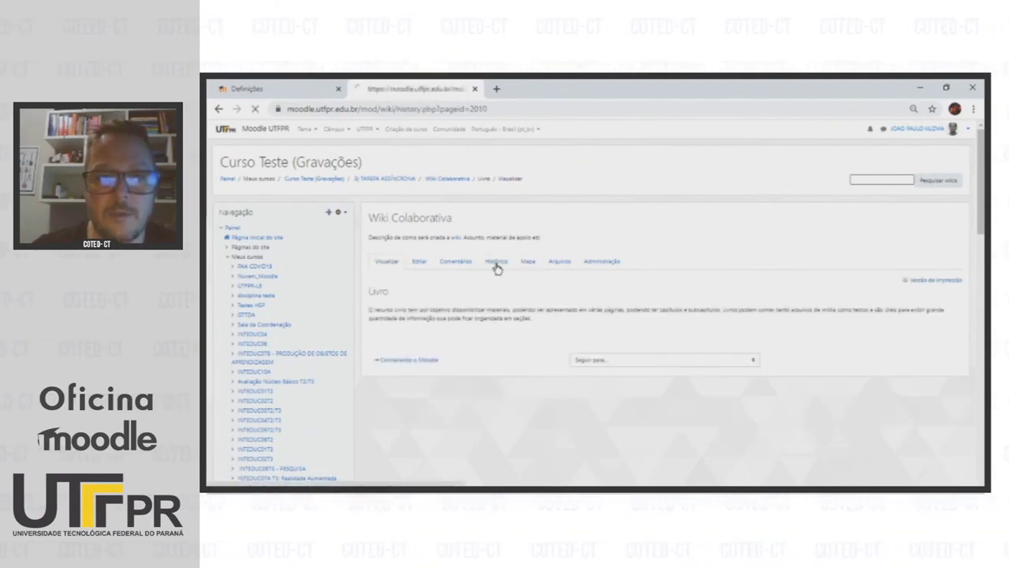